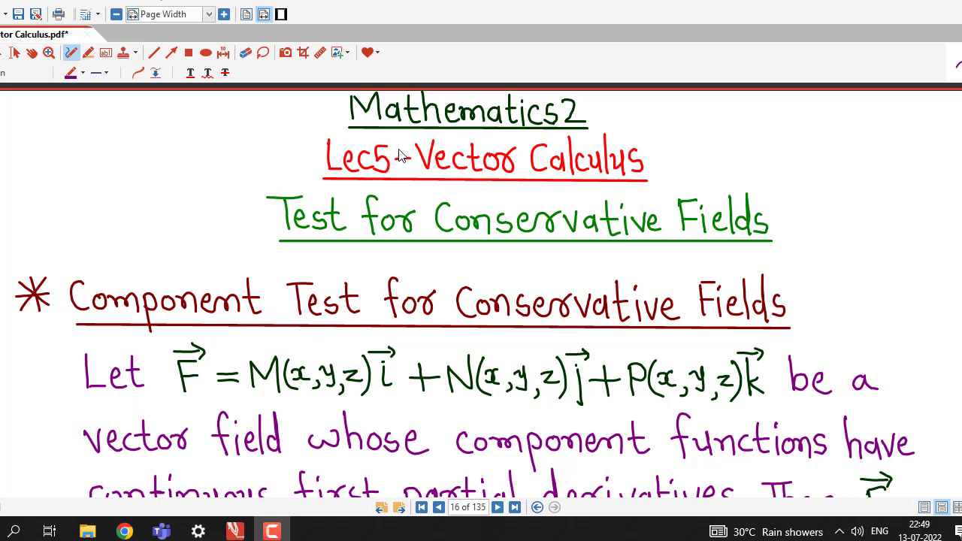
# - Draw a purple check mark under Lec5 on page 16, then scroll up to page 15
pyautogui.moveTo(342, 179)
pyautogui.mouseDown()
pyautogui.moveTo(360, 198)
pyautogui.moveTo(388, 175)
pyautogui.mouseUp()
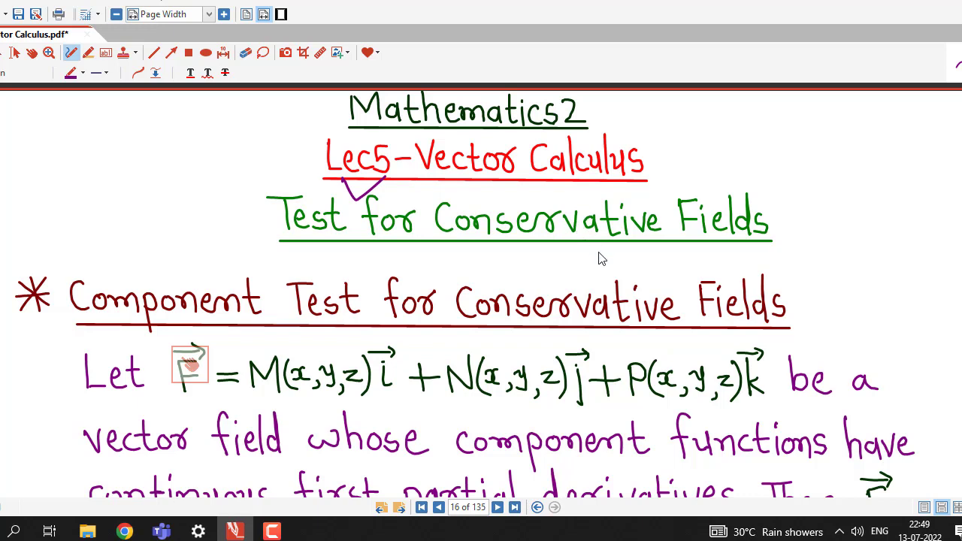
pyautogui.scroll(3, 599, 257)
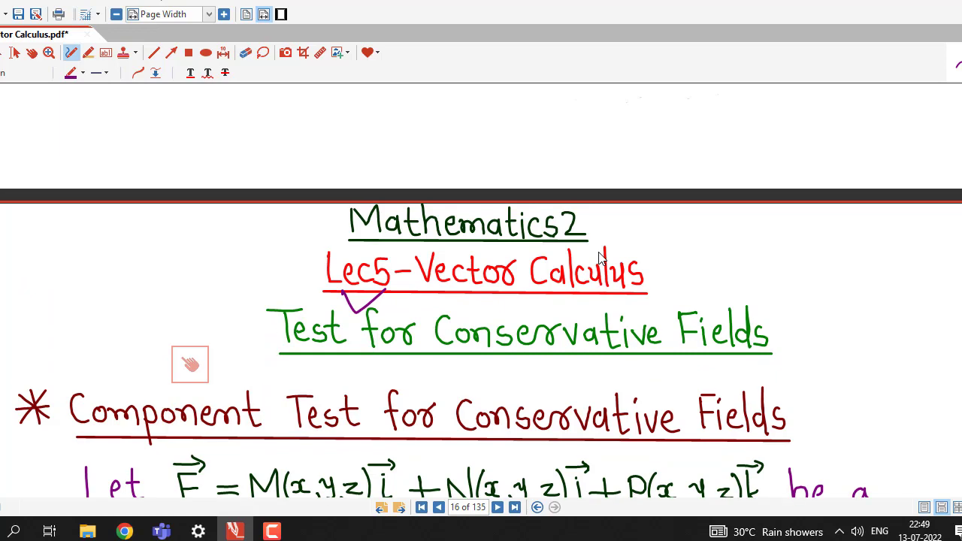
pyautogui.scroll(10, 599, 257)
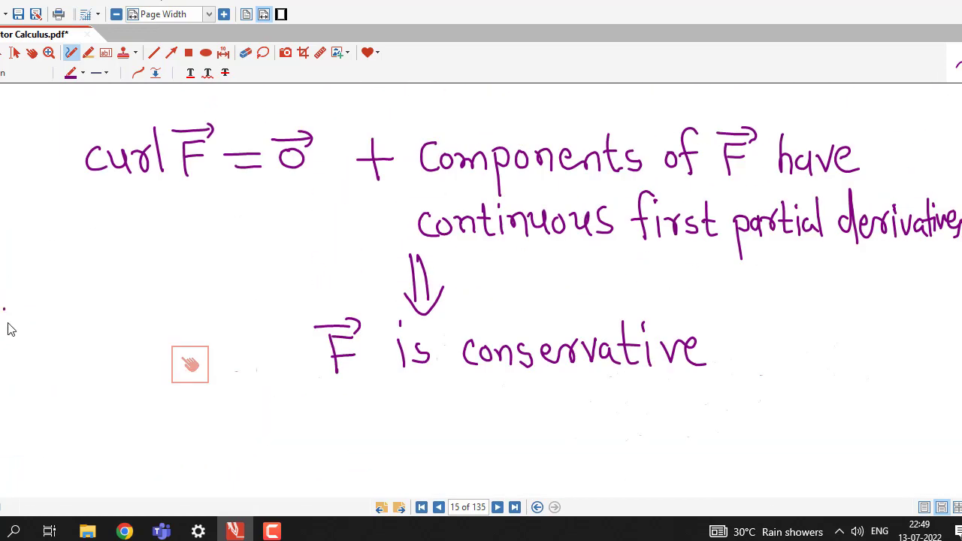
# - Write a circled Lec4 and underline curl F = 0, Components of F and continuous in purple
pyautogui.moveTo(4, 308)
pyautogui.mouseDown()
pyautogui.moveTo(35, 330)
pyautogui.moveTo(66, 327)
pyautogui.moveTo(73, 347)
pyautogui.mouseUp()
pyautogui.moveTo(74, 291)
pyautogui.mouseDown()
pyautogui.moveTo(7, 286)
pyautogui.moveTo(0, 350)
pyautogui.moveTo(84, 373)
pyautogui.moveTo(75, 297)
pyautogui.mouseUp()
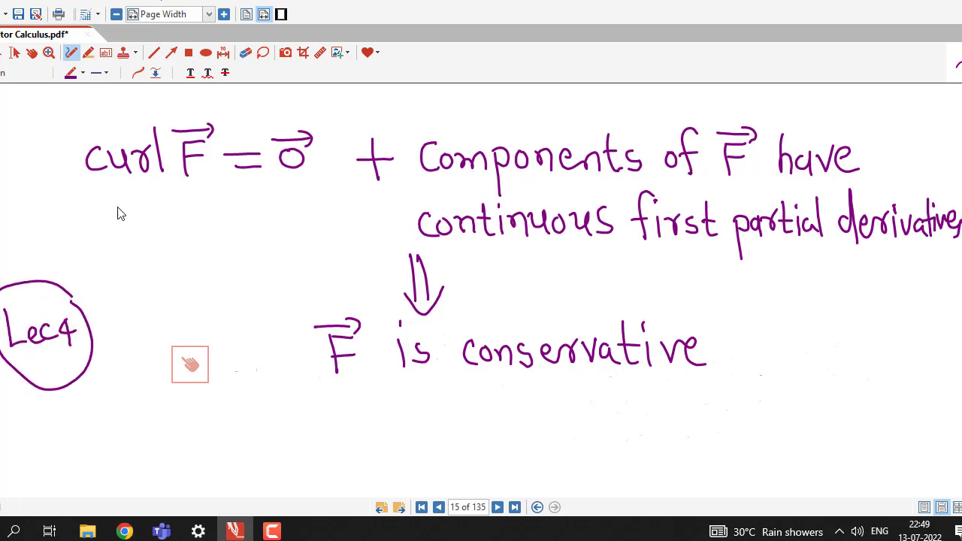
pyautogui.moveTo(94, 199)
pyautogui.mouseDown()
pyautogui.moveTo(237, 200)
pyautogui.moveTo(323, 187)
pyautogui.mouseUp()
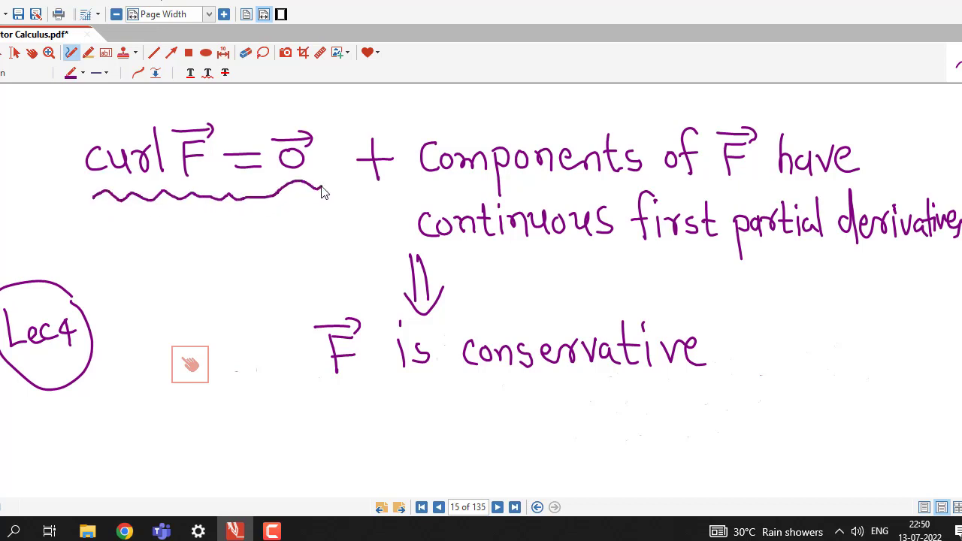
pyautogui.moveTo(421, 185); pyautogui.dragTo(788, 185)
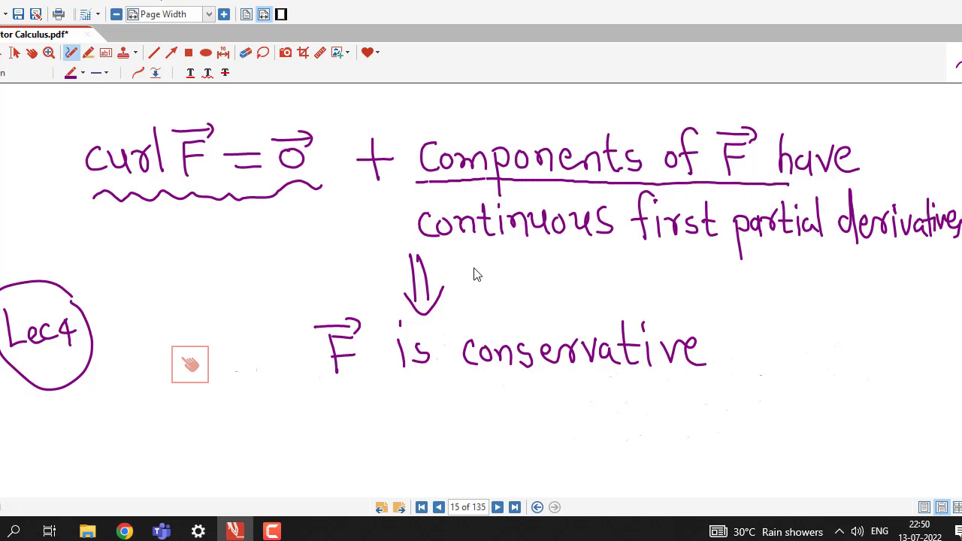
pyautogui.moveTo(434, 249); pyautogui.dragTo(585, 254)
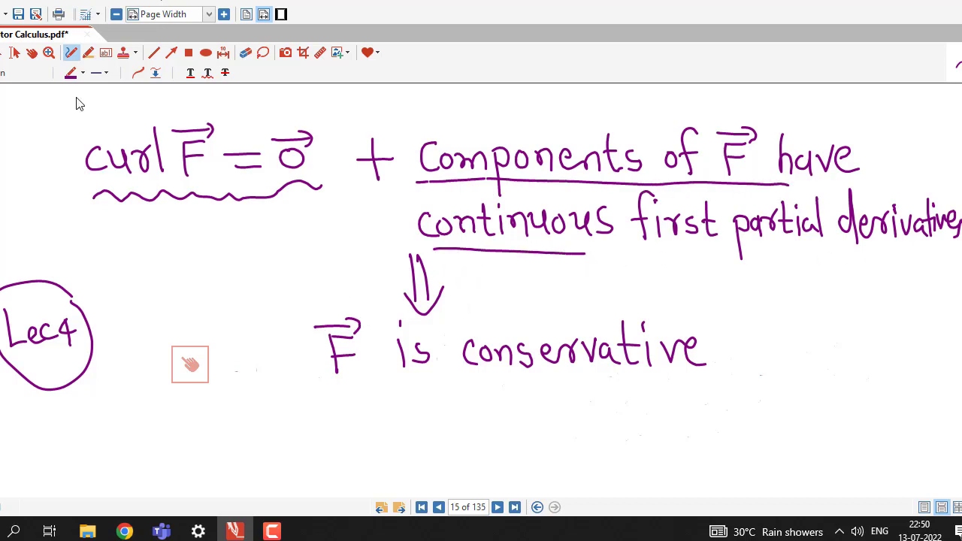
# - Switch to dark green ink, loop around 'F is conservative' and draw an arrow at the wavy underline
pyautogui.click(82, 73)
pyautogui.click(99, 93)
pyautogui.moveTo(350, 302)
pyautogui.mouseDown()
pyautogui.moveTo(296, 358)
pyautogui.moveTo(440, 408)
pyautogui.moveTo(673, 414)
pyautogui.moveTo(717, 355)
pyautogui.moveTo(737, 379)
pyautogui.mouseUp()
pyautogui.moveTo(356, 300)
pyautogui.mouseDown()
pyautogui.moveTo(426, 319)
pyautogui.moveTo(627, 290)
pyautogui.moveTo(713, 314)
pyautogui.moveTo(746, 371)
pyautogui.mouseUp()
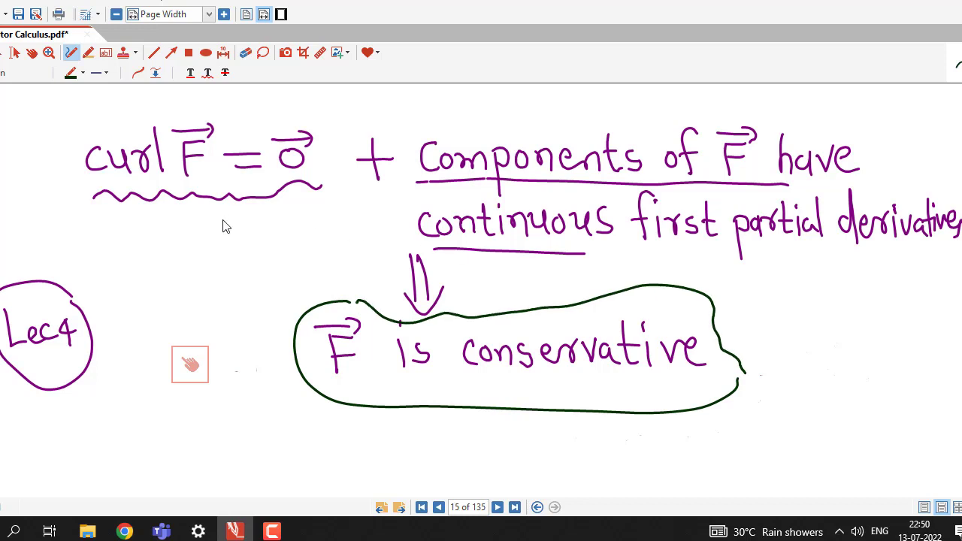
pyautogui.moveTo(218, 197); pyautogui.dragTo(234, 242)
pyautogui.moveTo(218, 194)
pyautogui.mouseDown()
pyautogui.moveTo(211, 213)
pyautogui.moveTo(246, 218)
pyautogui.mouseUp()
# - Circle the F in Components of F and add circled labels 1 + 2 above the conditions
pyautogui.moveTo(732, 105)
pyautogui.mouseDown()
pyautogui.moveTo(703, 138)
pyautogui.moveTo(719, 184)
pyautogui.moveTo(756, 176)
pyautogui.moveTo(772, 147)
pyautogui.moveTo(765, 115)
pyautogui.moveTo(710, 103)
pyautogui.mouseUp()
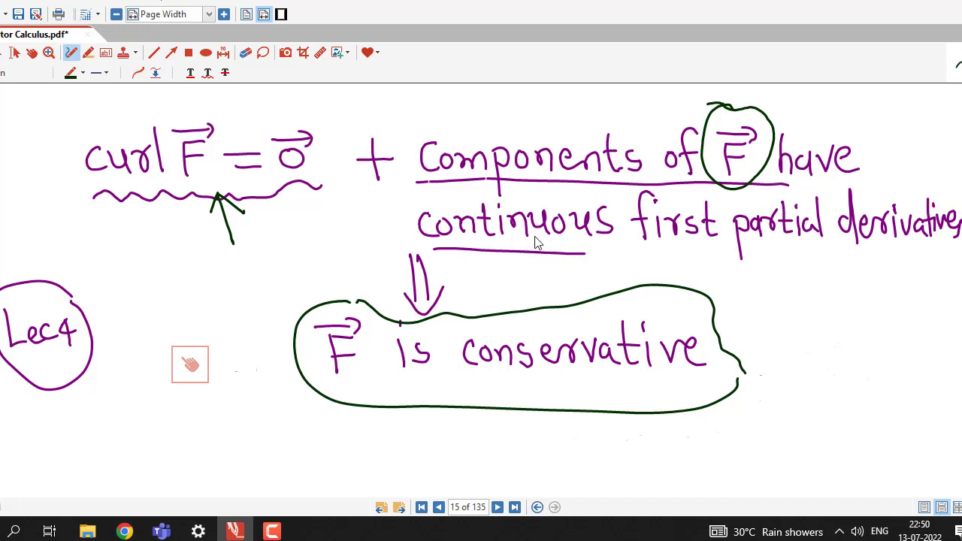
pyautogui.moveTo(275, 103)
pyautogui.mouseDown()
pyautogui.moveTo(281, 119)
pyautogui.moveTo(296, 94)
pyautogui.mouseUp()
pyautogui.moveTo(496, 120)
pyautogui.mouseDown()
pyautogui.moveTo(487, 108)
pyautogui.moveTo(495, 126)
pyautogui.mouseUp()
pyautogui.moveTo(492, 103); pyautogui.dragTo(490, 103)
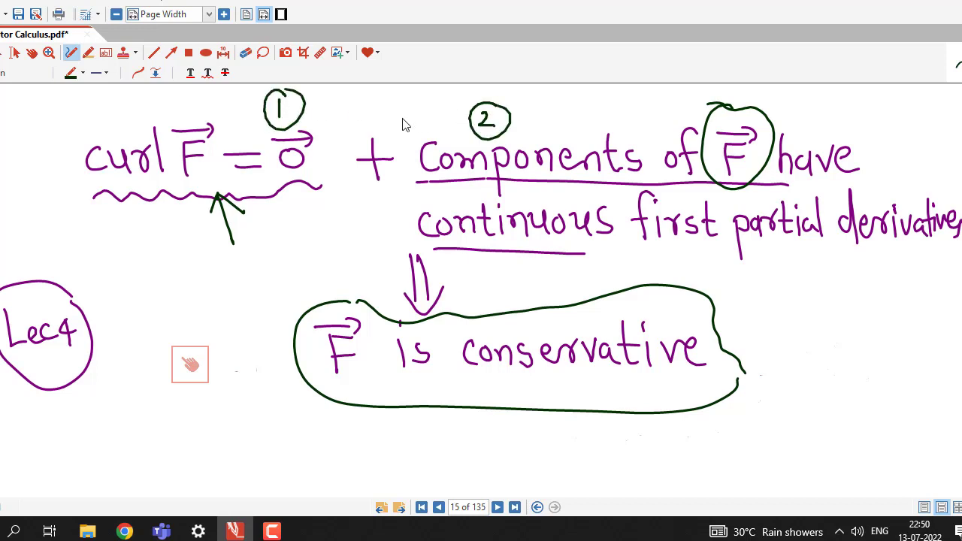
pyautogui.moveTo(387, 99)
pyautogui.mouseDown()
pyautogui.moveTo(387, 138)
pyautogui.moveTo(412, 118)
pyautogui.mouseUp()
# - Underline 'F is conservative' in green and write 'on D.' after the loop
pyautogui.moveTo(335, 388); pyautogui.dragTo(656, 388)
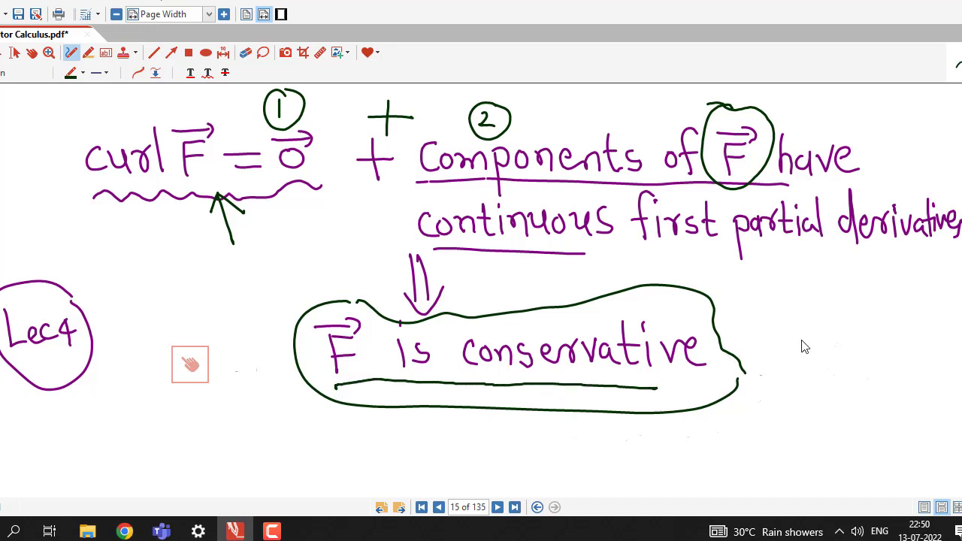
pyautogui.moveTo(768, 347)
pyautogui.mouseDown()
pyautogui.moveTo(756, 351)
pyautogui.moveTo(794, 368)
pyautogui.mouseUp()
pyautogui.moveTo(830, 342); pyautogui.dragTo(832, 382)
pyautogui.moveTo(807, 338)
pyautogui.mouseDown()
pyautogui.moveTo(855, 353)
pyautogui.moveTo(808, 373)
pyautogui.mouseUp()
pyautogui.click(872, 370)
# - On page 16, green-underline M(x,y,z), N(x,y,z), P(x,y,z), 'component functions' and 'continuous first partial derivatives'
pyautogui.scroll(-8, 840, 375)
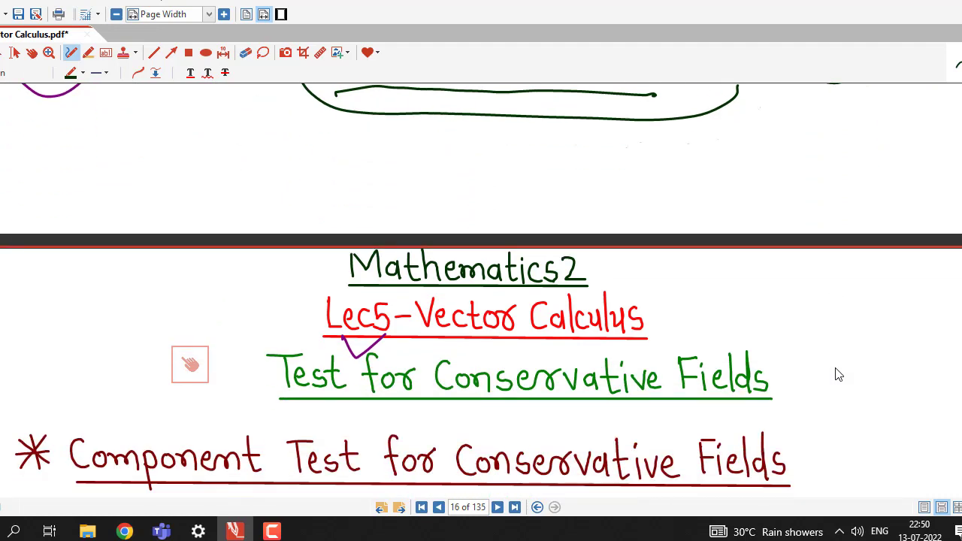
pyautogui.scroll(-2, 839, 375)
pyautogui.scroll(-3, 840, 375)
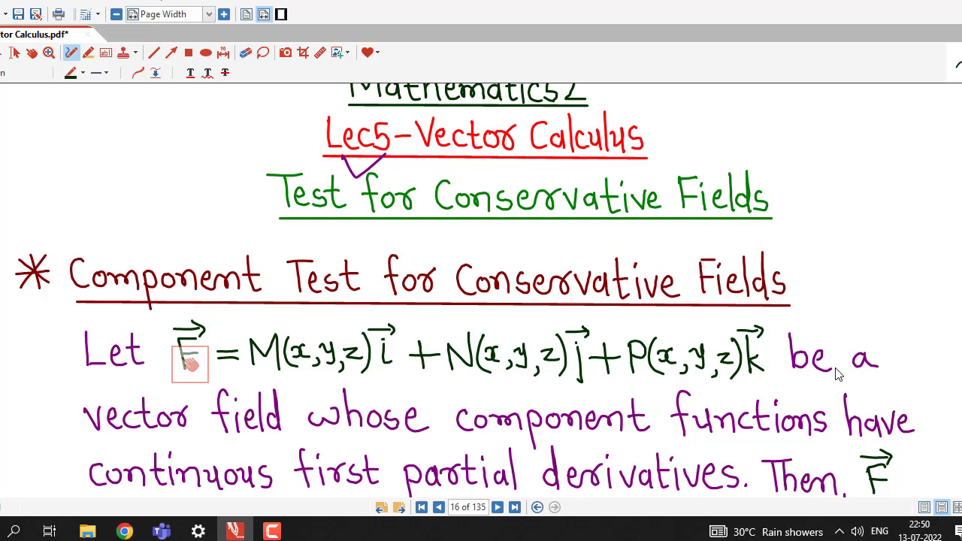
pyautogui.scroll(-2, 839, 375)
pyautogui.scroll(-2, 839, 375)
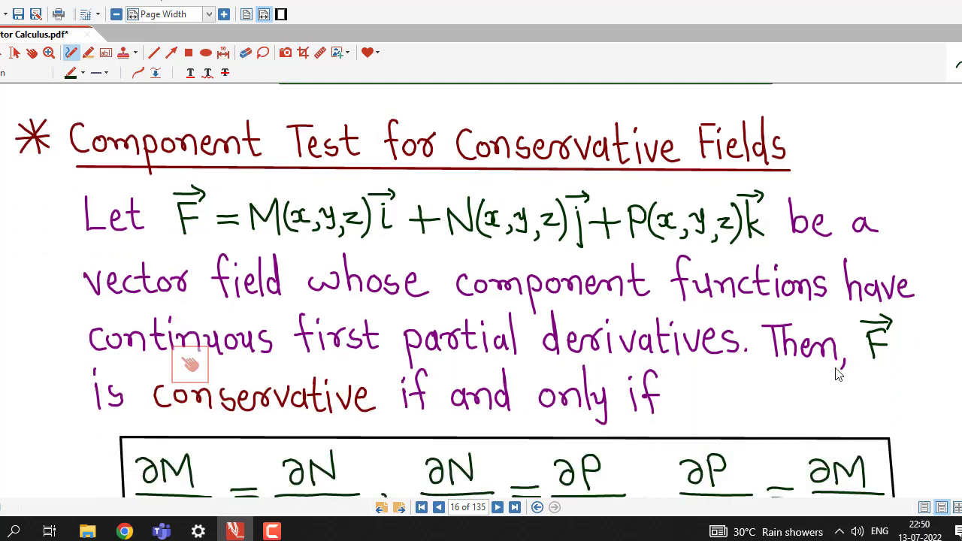
pyautogui.scroll(-1, 840, 375)
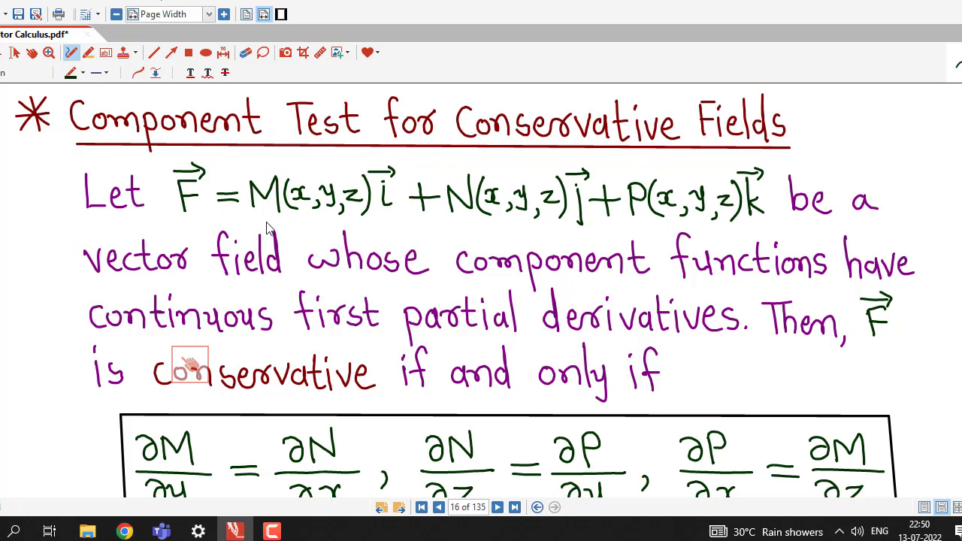
pyautogui.moveTo(250, 218); pyautogui.dragTo(370, 219)
pyautogui.moveTo(448, 224); pyautogui.dragTo(536, 224)
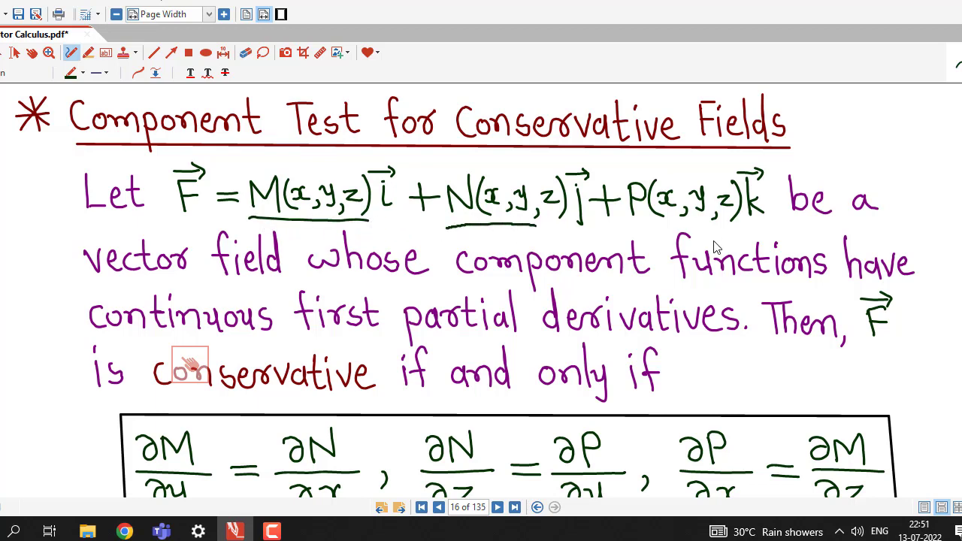
pyautogui.moveTo(630, 223); pyautogui.dragTo(733, 225)
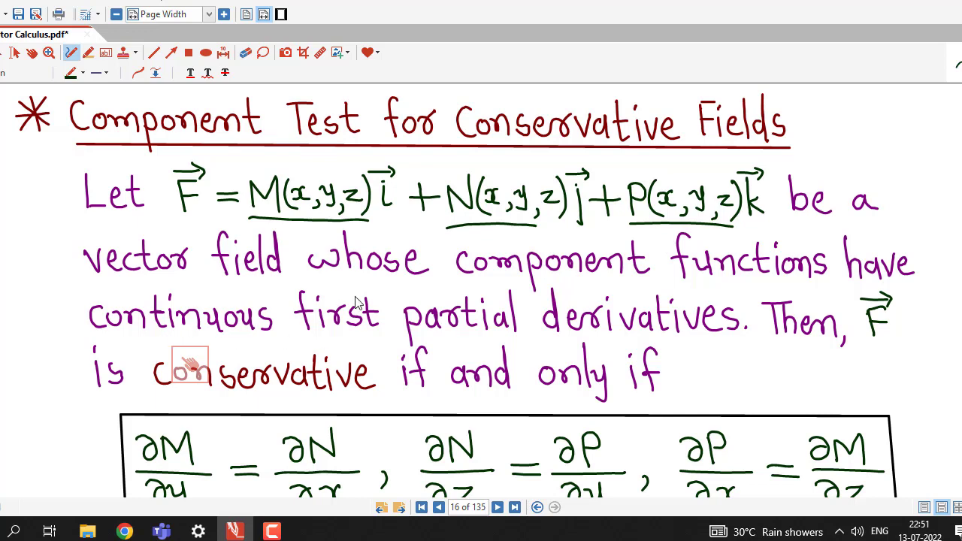
pyautogui.moveTo(452, 282); pyautogui.dragTo(835, 285)
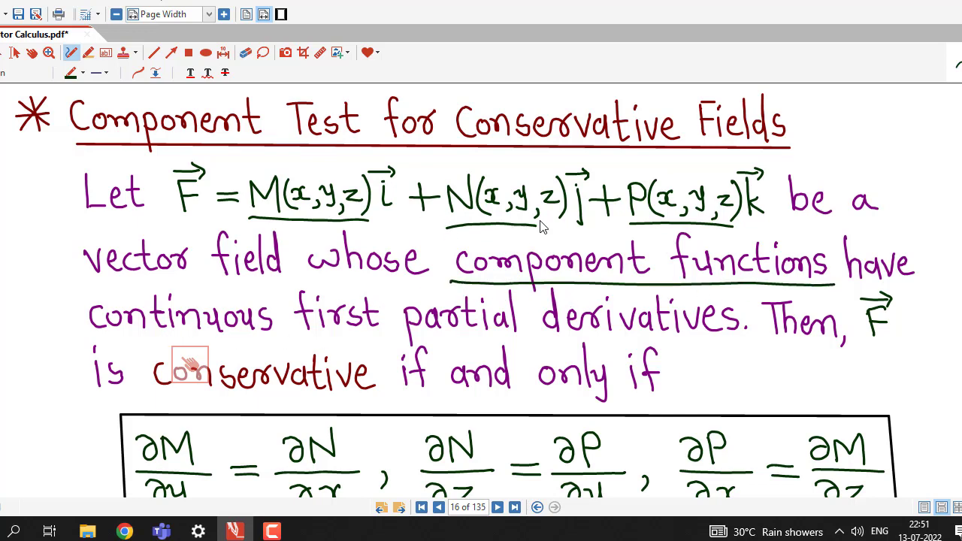
pyautogui.moveTo(78, 336); pyautogui.dragTo(722, 351)
pyautogui.scroll(10, 722, 350)
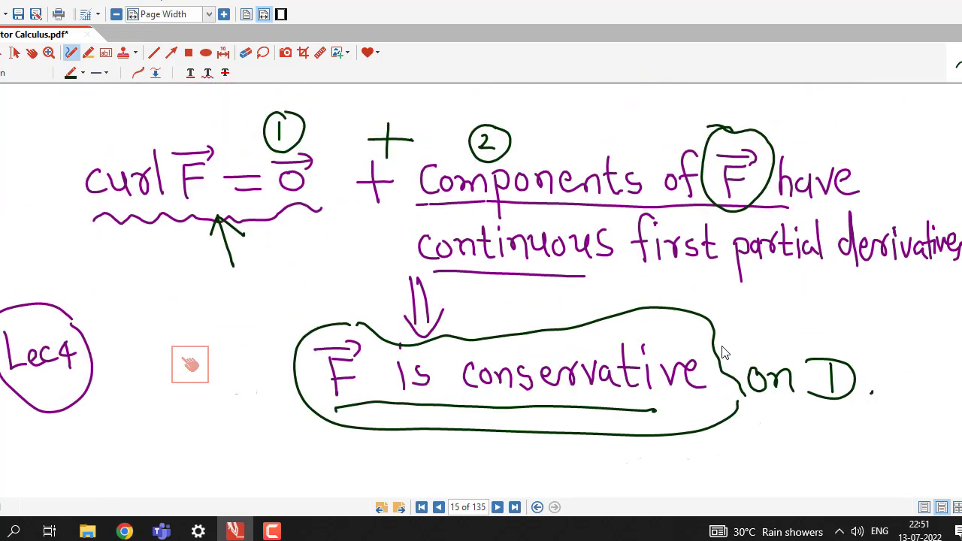
pyautogui.scroll(3, 722, 350)
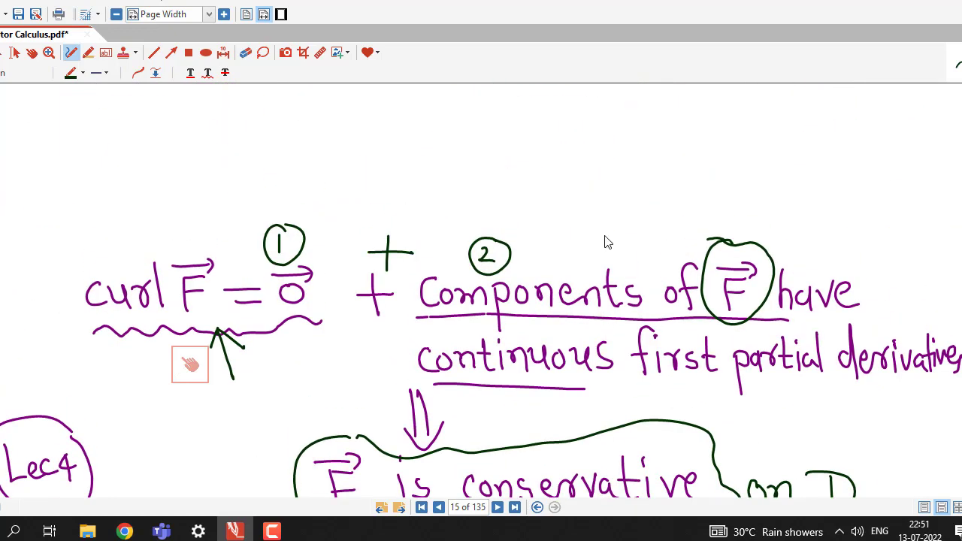
pyautogui.moveTo(601, 201)
pyautogui.mouseDown()
pyautogui.moveTo(602, 255)
pyautogui.moveTo(594, 246)
pyautogui.moveTo(624, 248)
pyautogui.mouseUp()
pyautogui.scroll(-10, 507, 368)
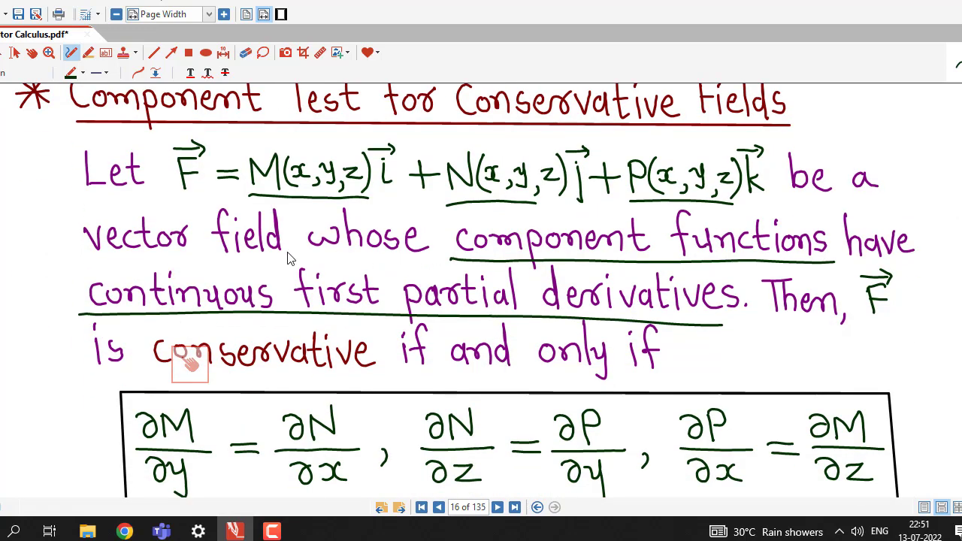
# - Redo green underlines under component functions and continuous first partial, and tick beneath M, N, P
pyautogui.moveTo(453, 263); pyautogui.dragTo(865, 274)
pyautogui.moveTo(101, 318); pyautogui.dragTo(520, 321)
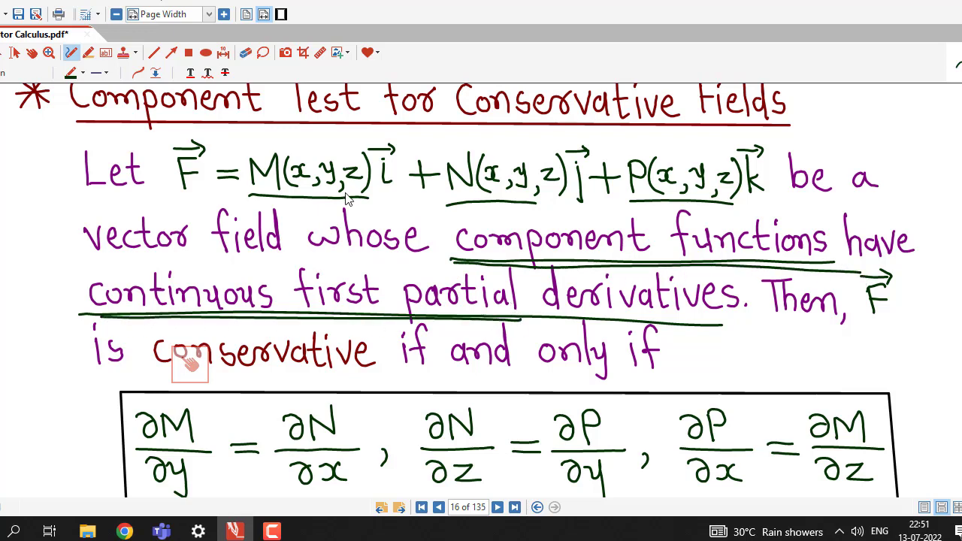
pyautogui.moveTo(303, 201)
pyautogui.mouseDown()
pyautogui.moveTo(312, 212)
pyautogui.moveTo(343, 199)
pyautogui.mouseUp()
pyautogui.moveTo(480, 211); pyautogui.dragTo(518, 197)
pyautogui.moveTo(662, 204)
pyautogui.mouseDown()
pyautogui.moveTo(679, 220)
pyautogui.moveTo(699, 203)
pyautogui.mouseUp()
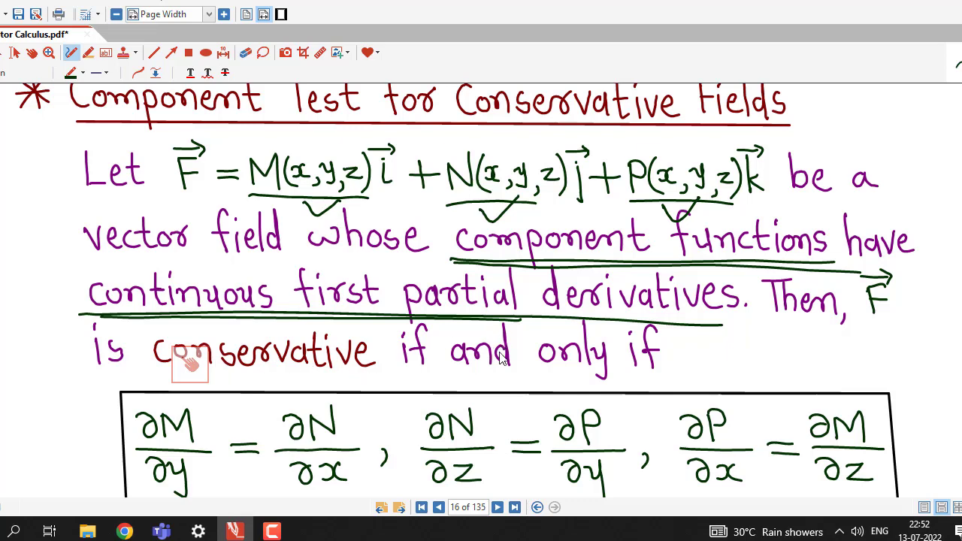
pyautogui.scroll(-1, 502, 359)
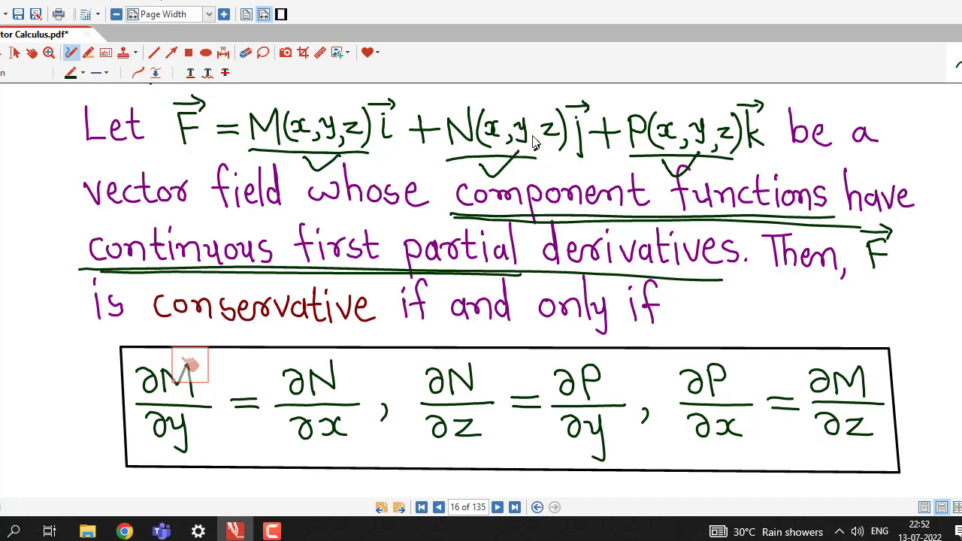
# - Erase the green underlines and ticks under M(x,y,z), N(x,y,z) and P(x,y,z)
pyautogui.click(247, 54)
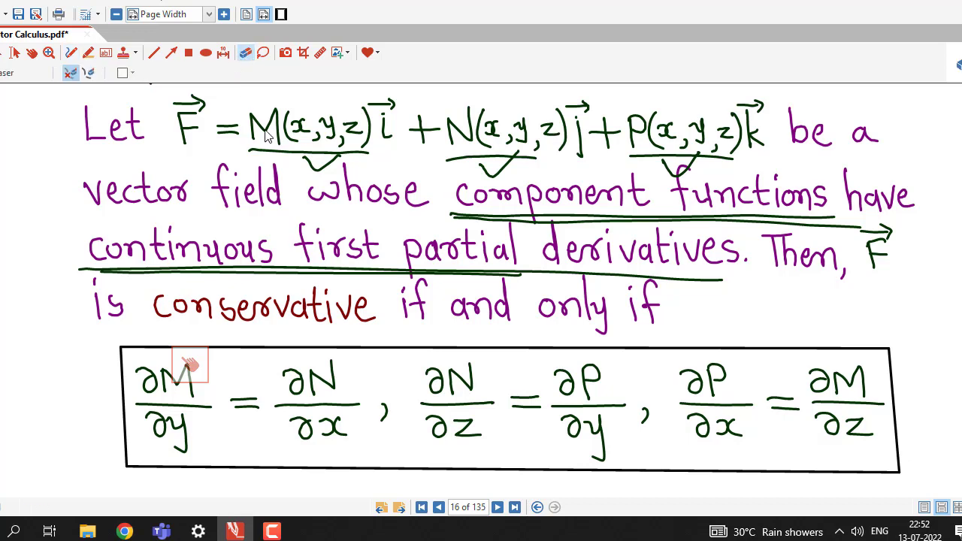
pyautogui.click(317, 160)
pyautogui.click(515, 166)
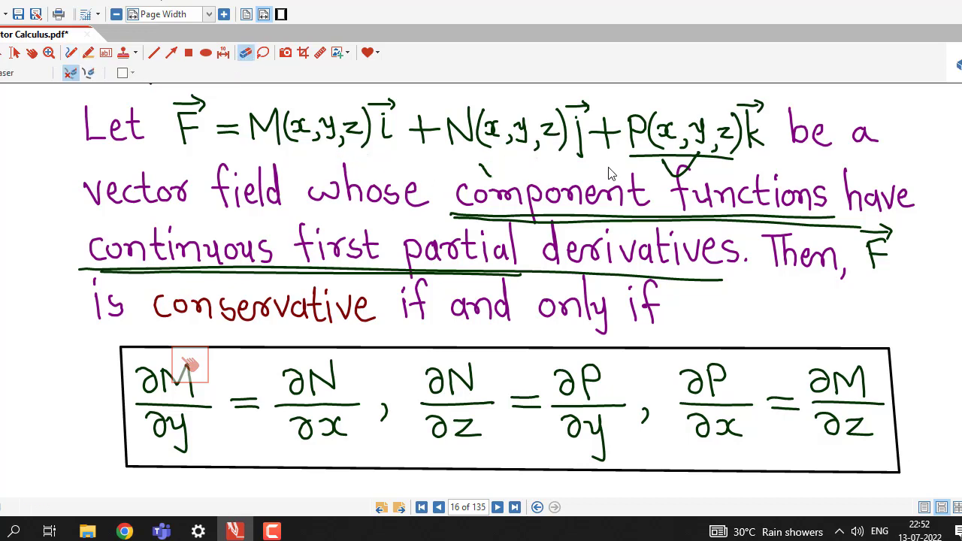
pyautogui.click(649, 156)
pyautogui.click(669, 167)
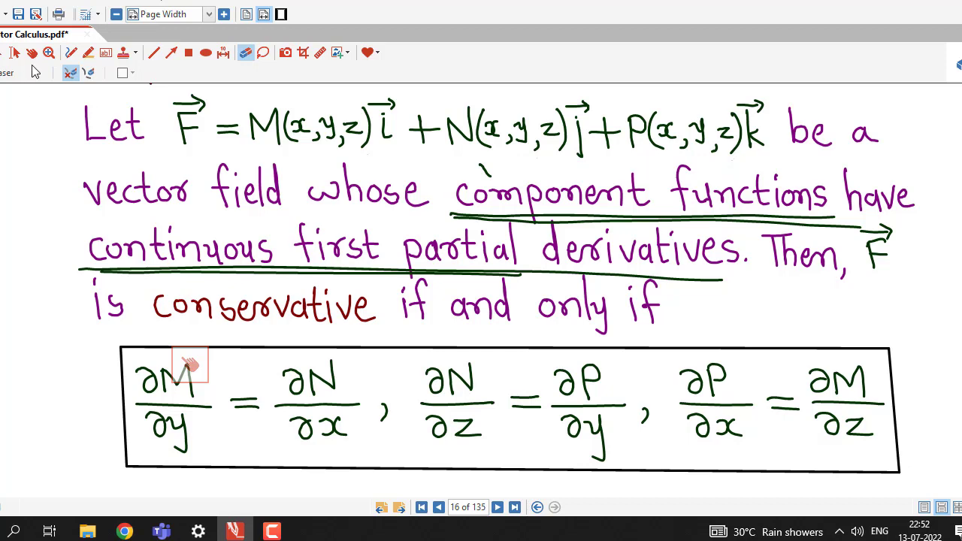
# - With red ink, underline M, N and P and draw an upward arrow under each
pyautogui.click(71, 53)
pyautogui.click(83, 73)
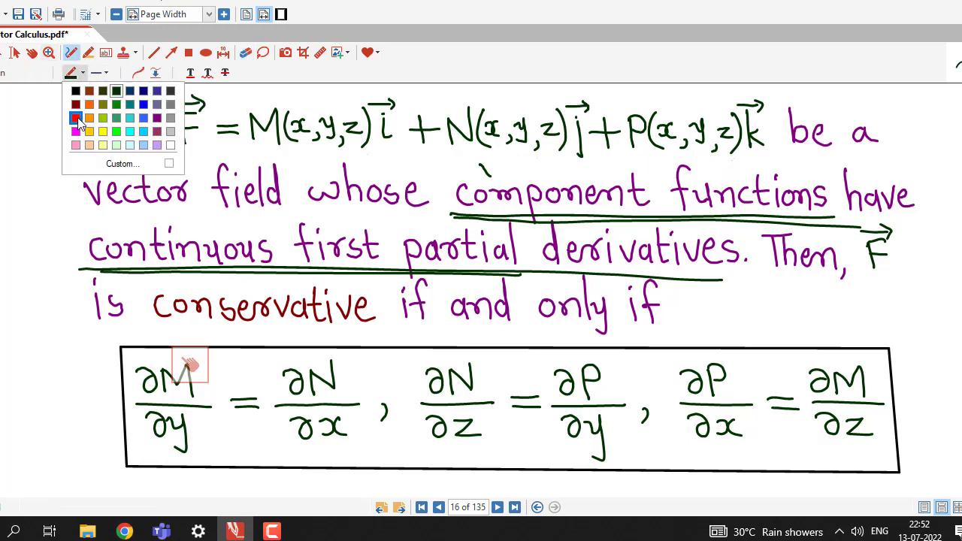
pyautogui.click(83, 121)
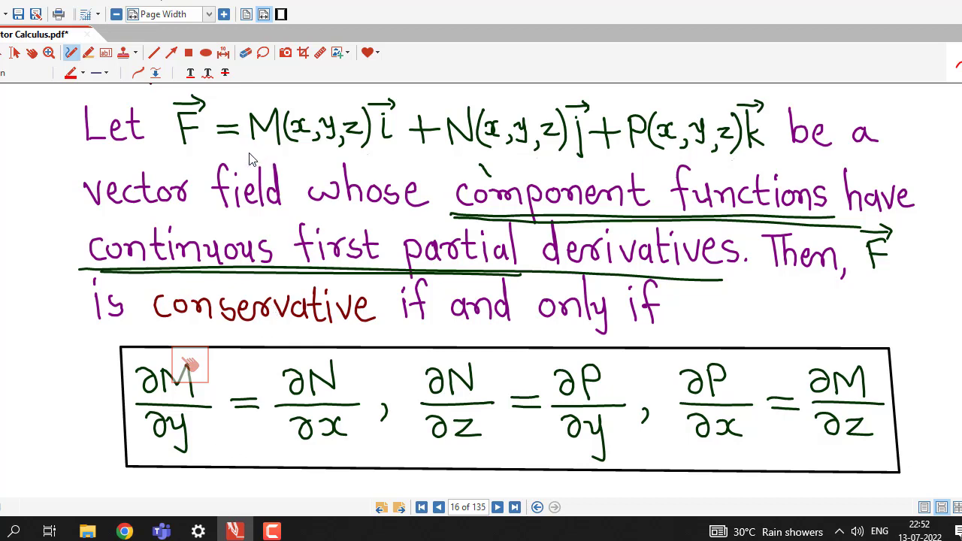
pyautogui.moveTo(245, 151); pyautogui.dragTo(354, 152)
pyautogui.moveTo(448, 156); pyautogui.dragTo(574, 156)
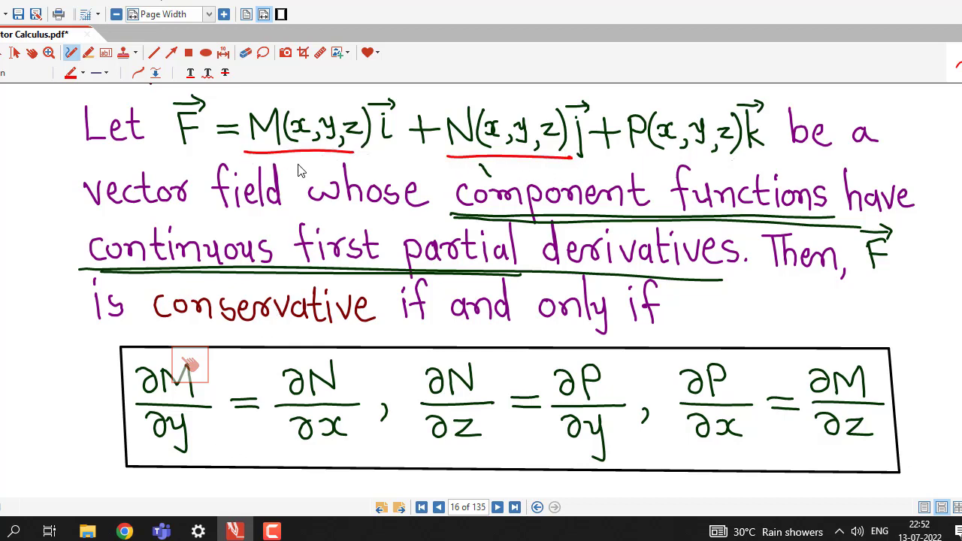
pyautogui.moveTo(308, 176)
pyautogui.mouseDown()
pyautogui.moveTo(299, 153)
pyautogui.moveTo(324, 156)
pyautogui.mouseUp()
pyautogui.moveTo(511, 180)
pyautogui.mouseDown()
pyautogui.moveTo(508, 152)
pyautogui.moveTo(528, 170)
pyautogui.mouseUp()
pyautogui.moveTo(619, 153); pyautogui.dragTo(723, 153)
pyautogui.moveTo(652, 176)
pyautogui.mouseDown()
pyautogui.moveTo(648, 158)
pyautogui.moveTo(657, 167)
pyautogui.mouseUp()
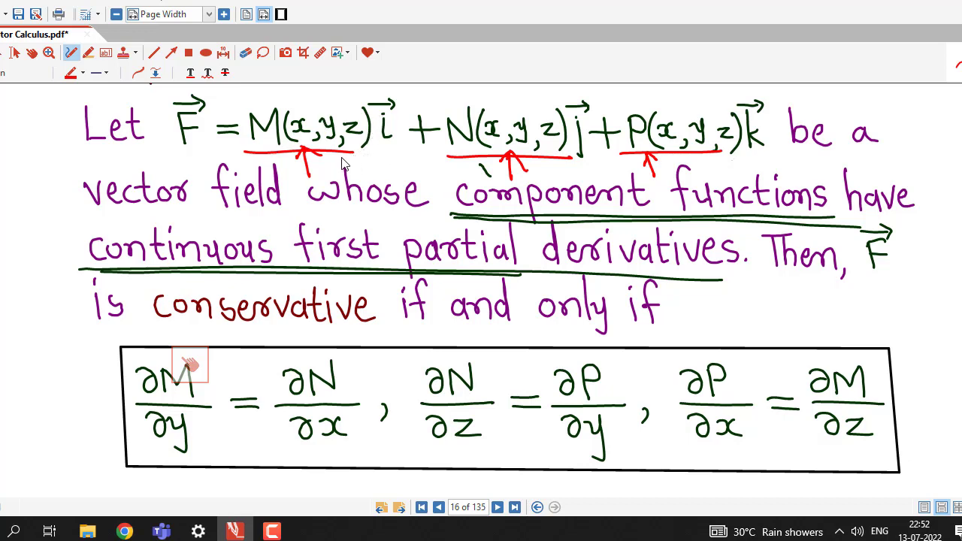
# - Add red ticks and arrows around M and N, plus a curved arrow from N to M's y
pyautogui.moveTo(342, 155)
pyautogui.mouseDown()
pyautogui.moveTo(363, 170)
pyautogui.moveTo(381, 146)
pyautogui.mouseUp()
pyautogui.moveTo(455, 166)
pyautogui.mouseDown()
pyautogui.moveTo(476, 172)
pyautogui.moveTo(496, 150)
pyautogui.mouseUp()
pyautogui.moveTo(276, 149)
pyautogui.mouseDown()
pyautogui.moveTo(284, 172)
pyautogui.moveTo(286, 155)
pyautogui.mouseUp()
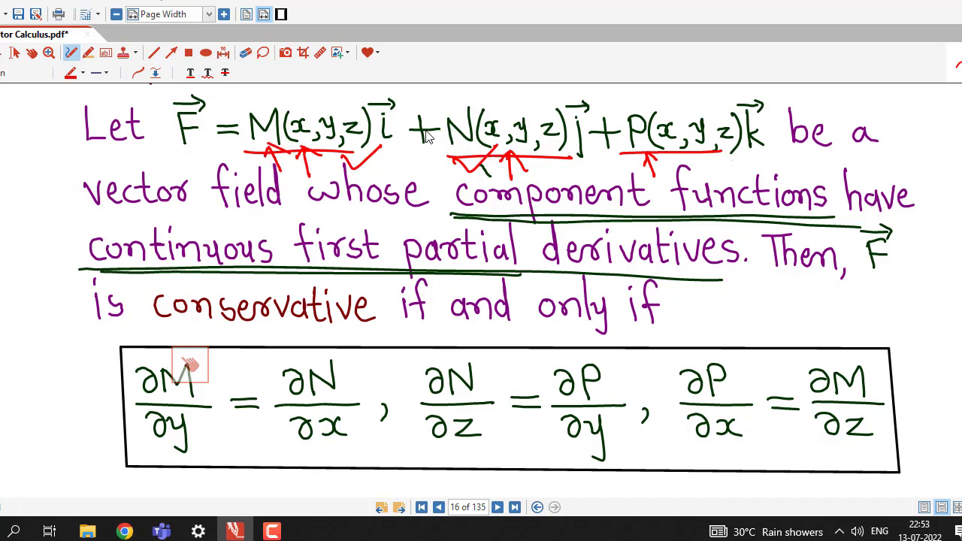
pyautogui.moveTo(451, 111)
pyautogui.mouseDown()
pyautogui.moveTo(400, 90)
pyautogui.moveTo(339, 92)
pyautogui.moveTo(326, 99)
pyautogui.moveTo(329, 111)
pyautogui.moveTo(322, 105)
pyautogui.moveTo(349, 111)
pyautogui.mouseUp()
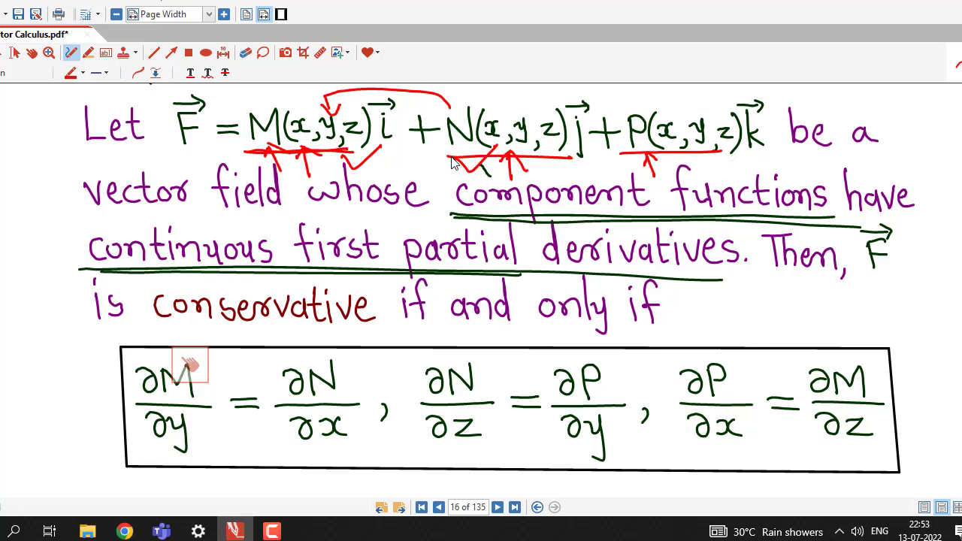
pyautogui.moveTo(430, 164)
pyautogui.mouseDown()
pyautogui.moveTo(439, 145)
pyautogui.moveTo(452, 170)
pyautogui.mouseUp()
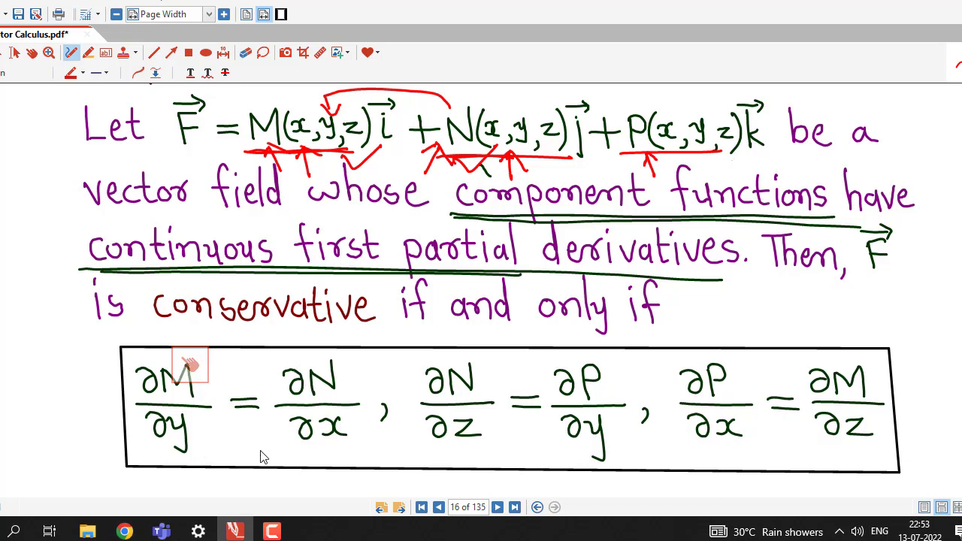
# - Erase the curved arrow, ticks and red underlines around M(x,y,z) and N(x,y,z)
pyautogui.click(245, 52)
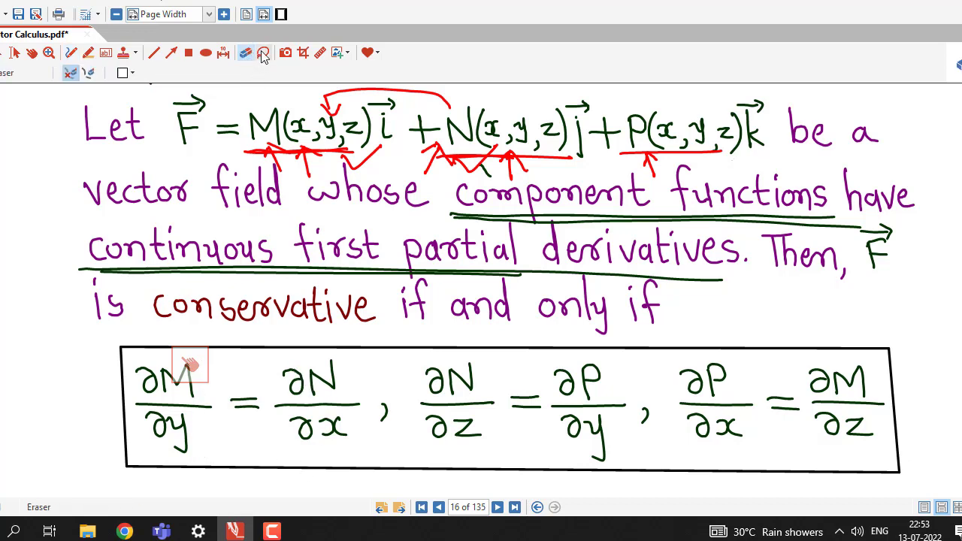
pyautogui.click(433, 115)
pyautogui.moveTo(377, 160); pyautogui.dragTo(276, 163)
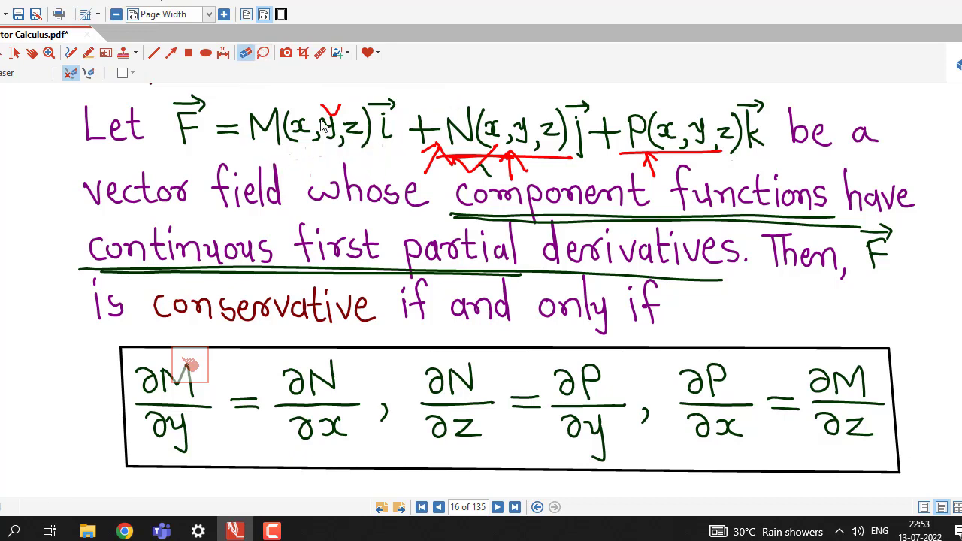
pyautogui.click(340, 112)
pyautogui.moveTo(446, 161); pyautogui.dragTo(526, 167)
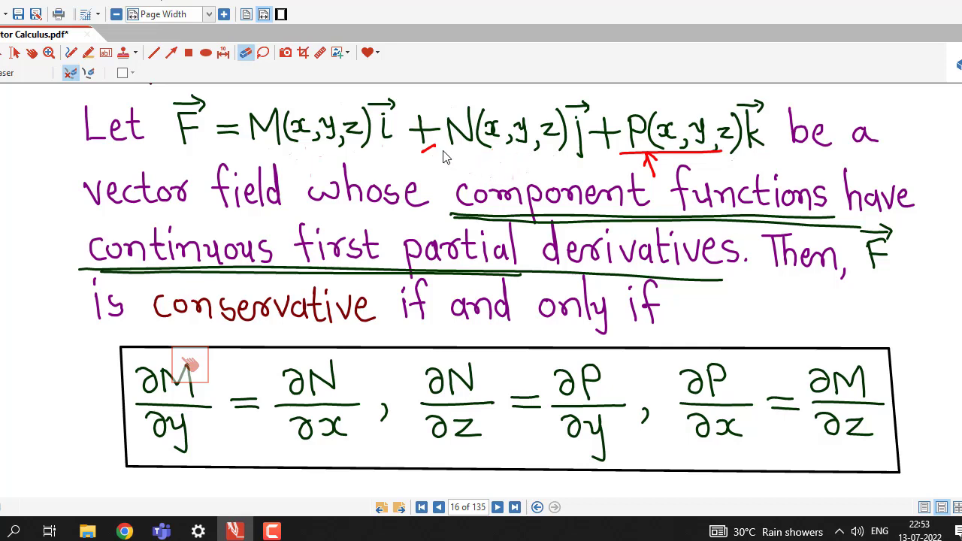
pyautogui.moveTo(444, 155); pyautogui.dragTo(433, 154)
# - Return to the Pen tool with red ink
pyautogui.click(70, 53)
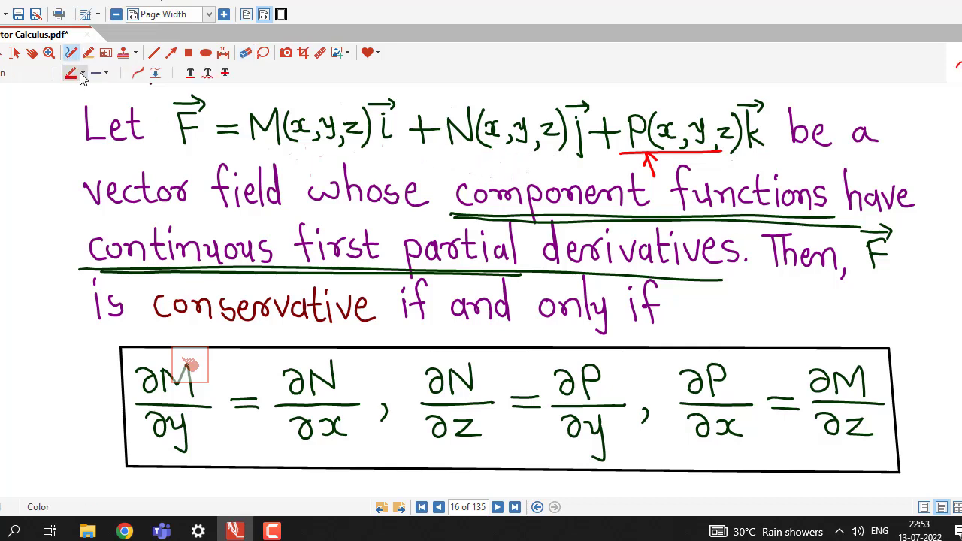
pyautogui.click(83, 73)
pyautogui.click(90, 108)
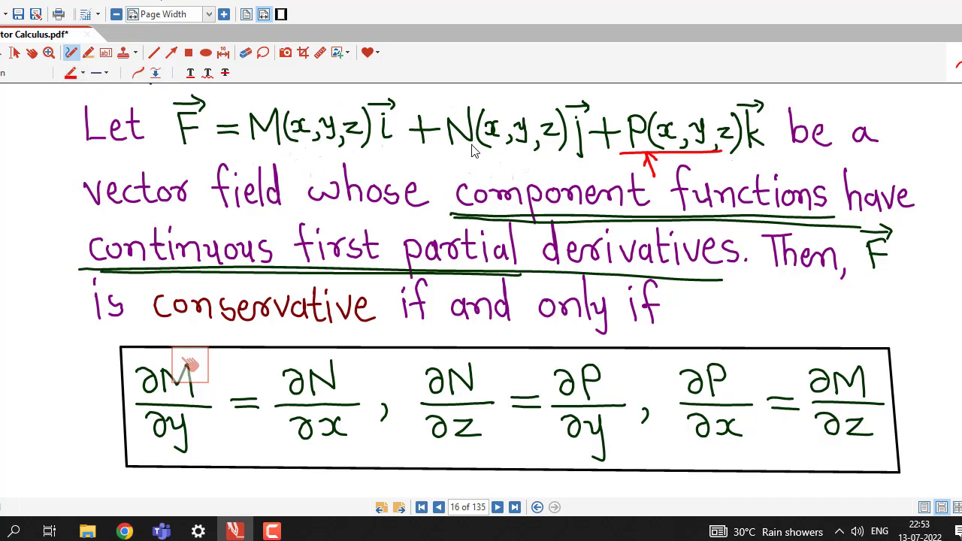
# - Write red x and y under M and N, and underline M, N, ∂y and ∂x in red
pyautogui.moveTo(352, 156)
pyautogui.mouseDown()
pyautogui.moveTo(366, 165)
pyautogui.moveTo(353, 166)
pyautogui.mouseUp()
pyautogui.moveTo(471, 158); pyautogui.dragTo(474, 177)
pyautogui.moveTo(256, 155); pyautogui.dragTo(284, 156)
pyautogui.moveTo(151, 451); pyautogui.dragTo(191, 455)
pyautogui.moveTo(450, 153); pyautogui.dragTo(505, 154)
pyautogui.moveTo(306, 451); pyautogui.dragTo(355, 445)
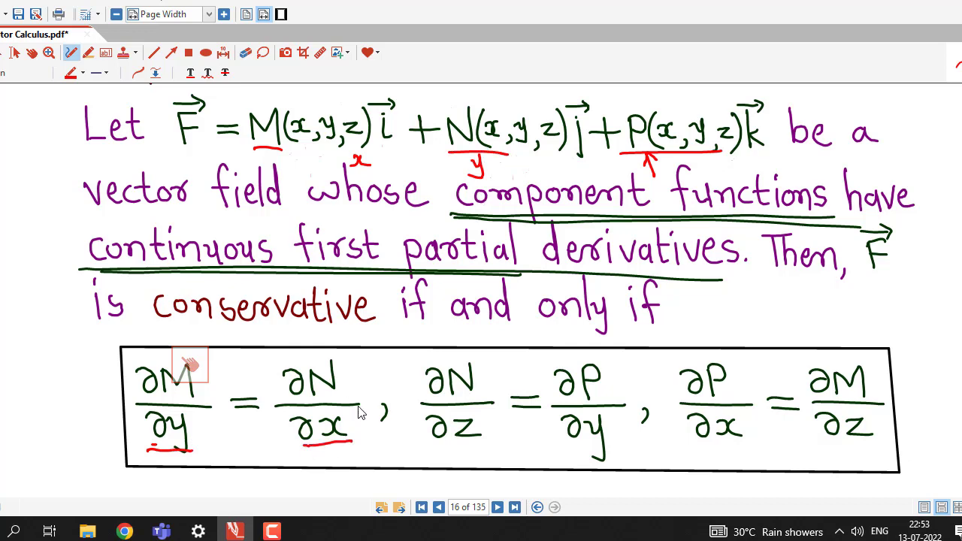
# - Erase the red letters, underlines and arrows under M, N and P
pyautogui.click(246, 52)
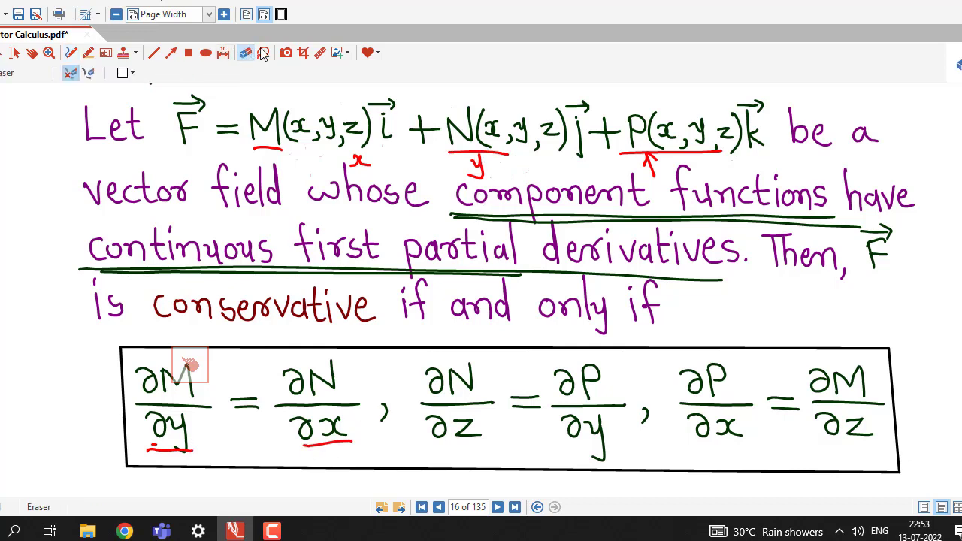
pyautogui.click(362, 162)
pyautogui.click(276, 149)
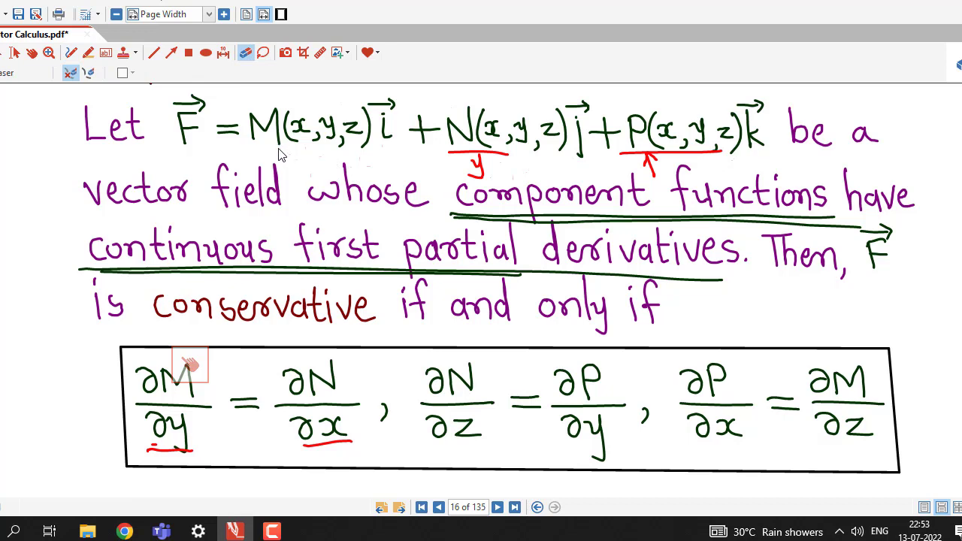
pyautogui.click(485, 154)
pyautogui.click(478, 166)
pyautogui.click(631, 154)
pyautogui.click(649, 163)
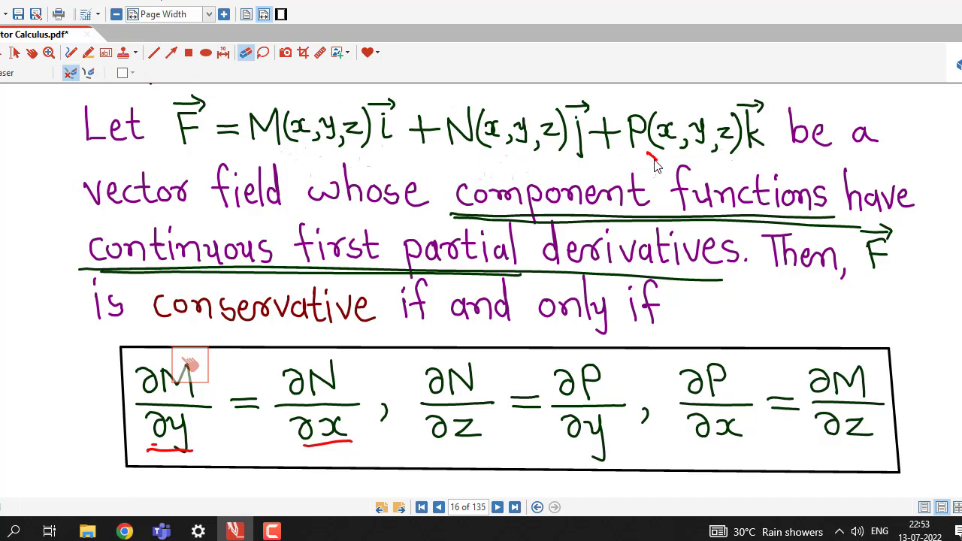
pyautogui.click(652, 157)
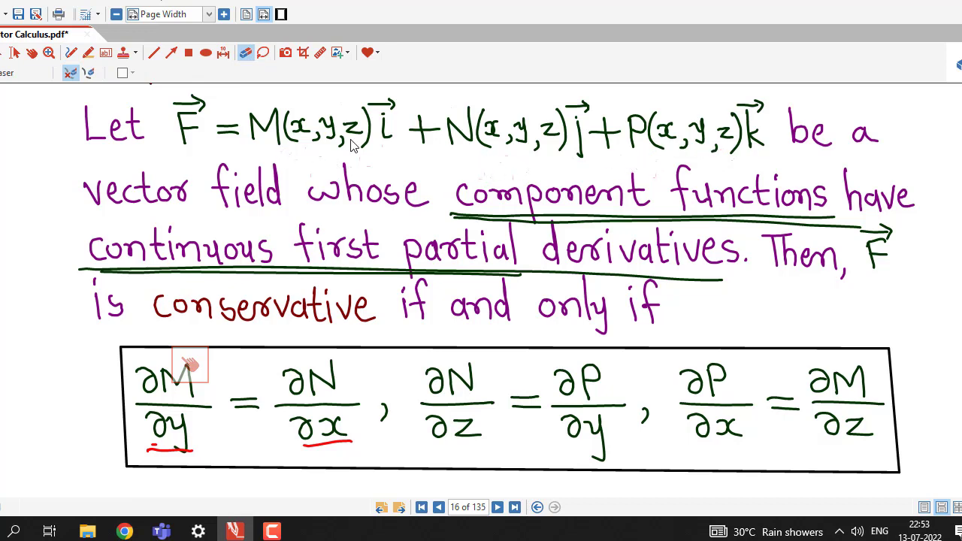
# - Underline N(x,y,z) and P(x,y,z) in red, writing y and z beneath them
pyautogui.click(71, 52)
pyautogui.moveTo(446, 156); pyautogui.dragTo(565, 156)
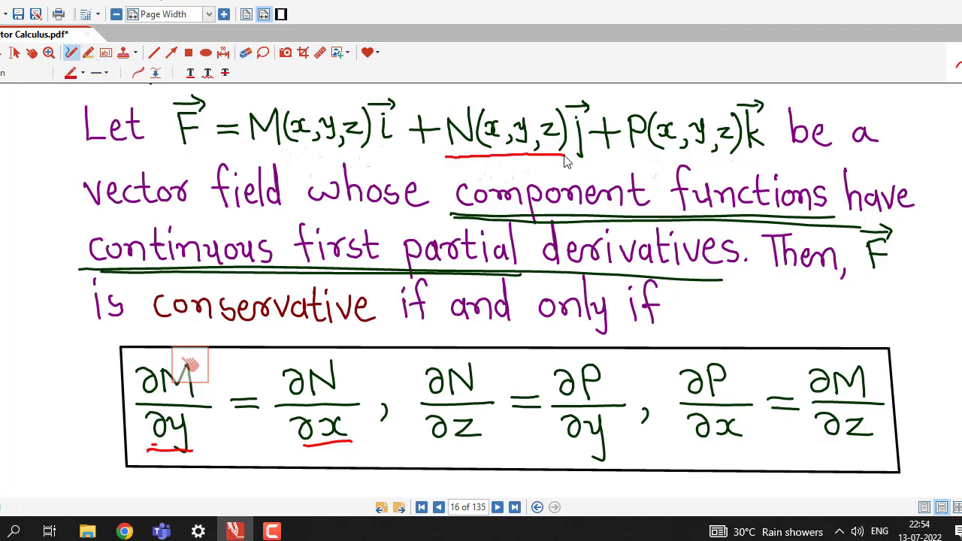
pyautogui.moveTo(644, 156); pyautogui.dragTo(727, 154)
pyautogui.moveTo(517, 160); pyautogui.dragTo(524, 167)
pyautogui.moveTo(531, 158); pyautogui.dragTo(525, 178)
pyautogui.moveTo(638, 161)
pyautogui.mouseDown()
pyautogui.moveTo(651, 161)
pyautogui.moveTo(640, 172)
pyautogui.moveTo(655, 172)
pyautogui.mouseUp()
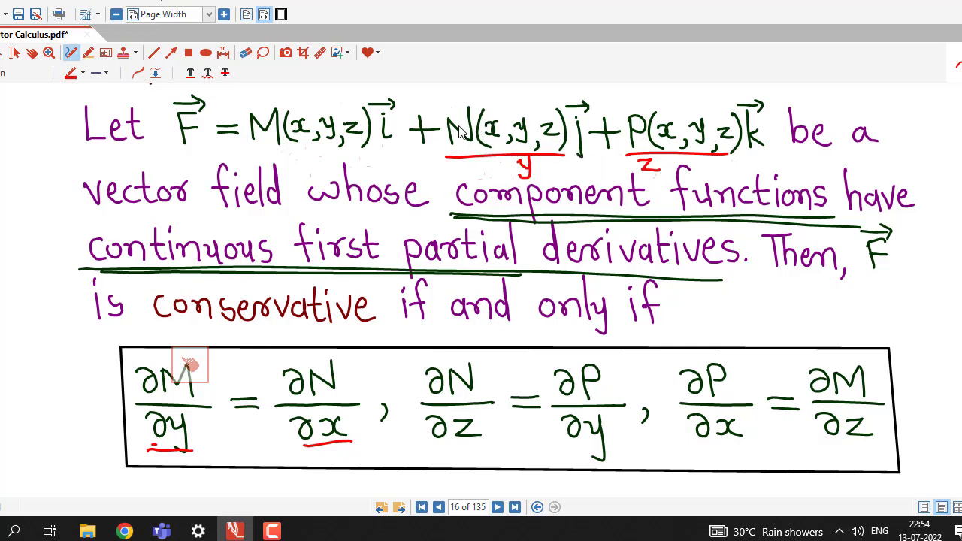
# - Draw a red arrow down at N, circle the z, and underline ∂z in the boxed formula
pyautogui.moveTo(452, 88)
pyautogui.mouseDown()
pyautogui.moveTo(459, 114)
pyautogui.moveTo(466, 103)
pyautogui.mouseUp()
pyautogui.moveTo(650, 149); pyautogui.dragTo(668, 159)
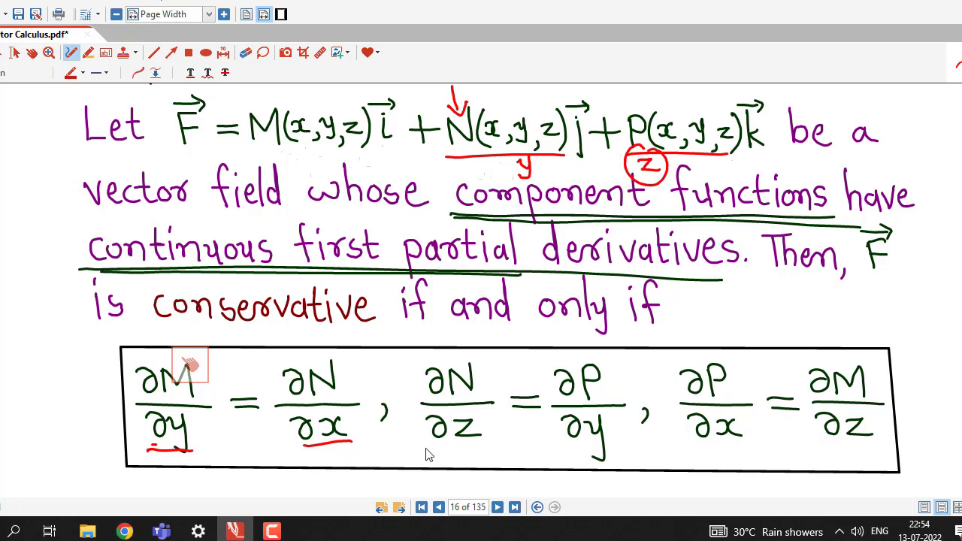
pyautogui.moveTo(429, 447); pyautogui.dragTo(471, 443)
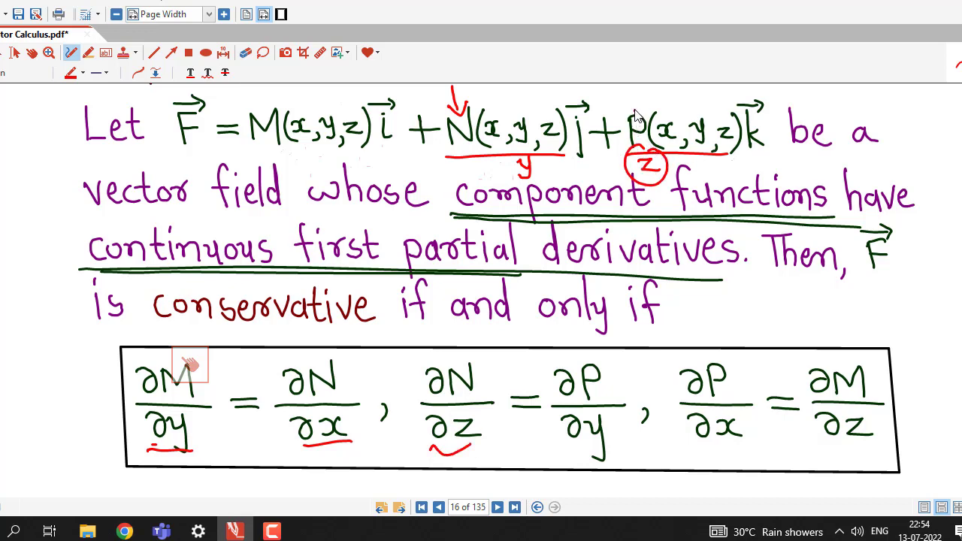